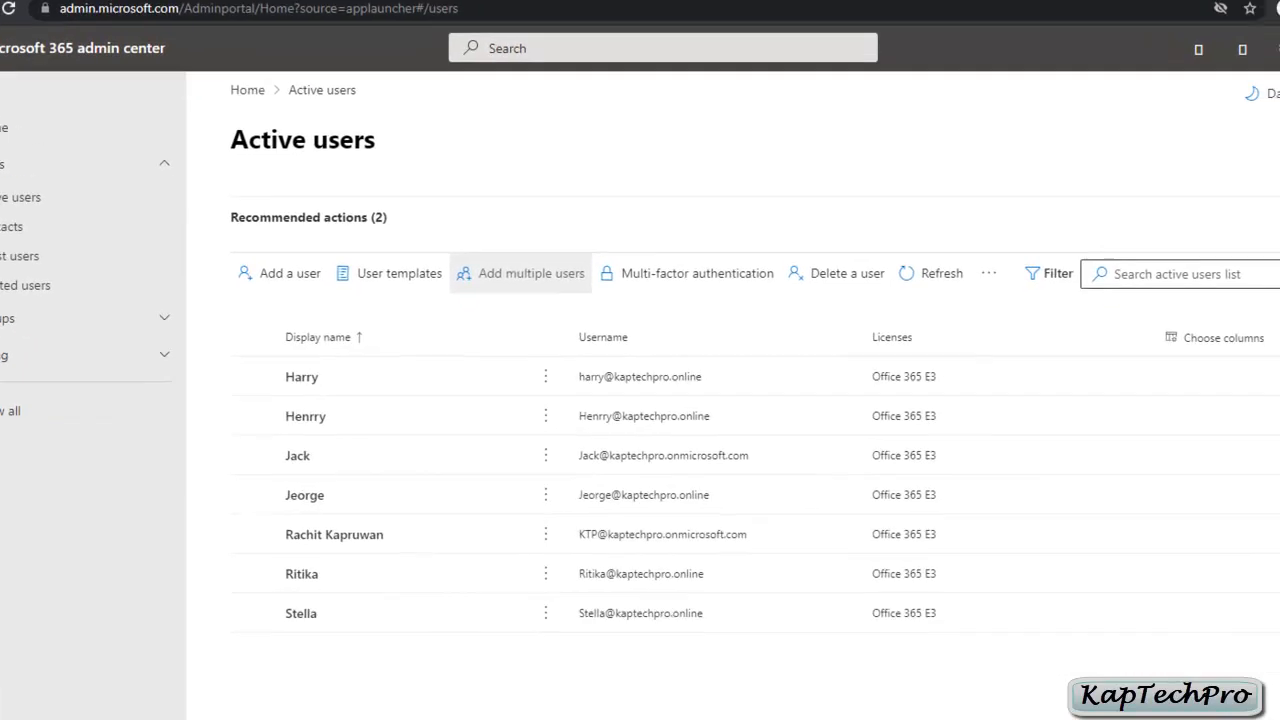
Start adding multiple users, download the CSV file with example user info, and dismiss the Office activation wizard on the opened sample
click(405, 208)
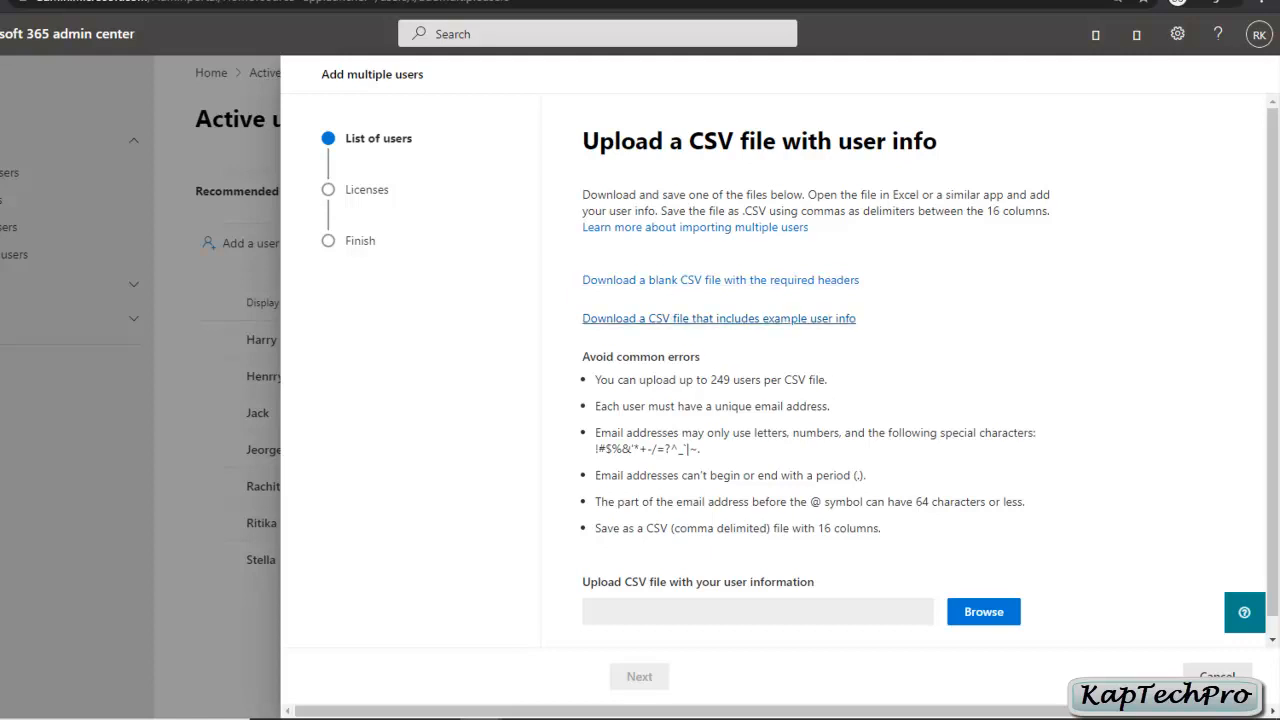
click(719, 318)
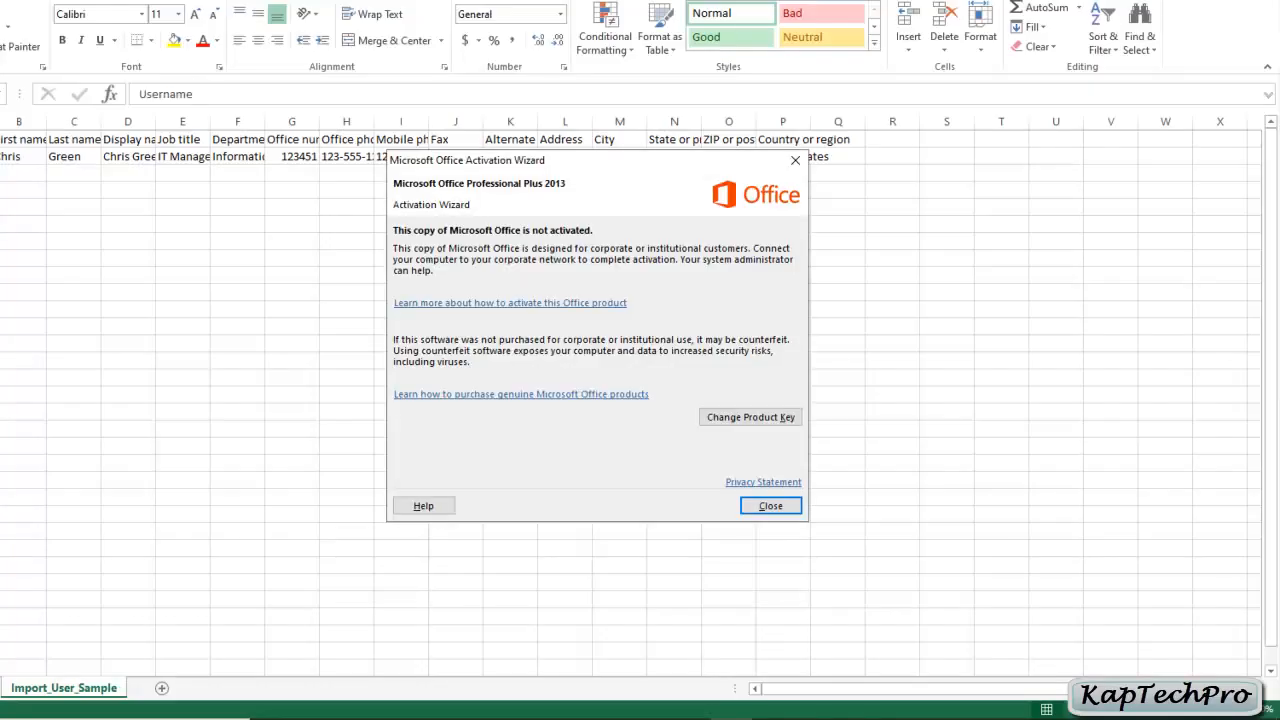
click(771, 506)
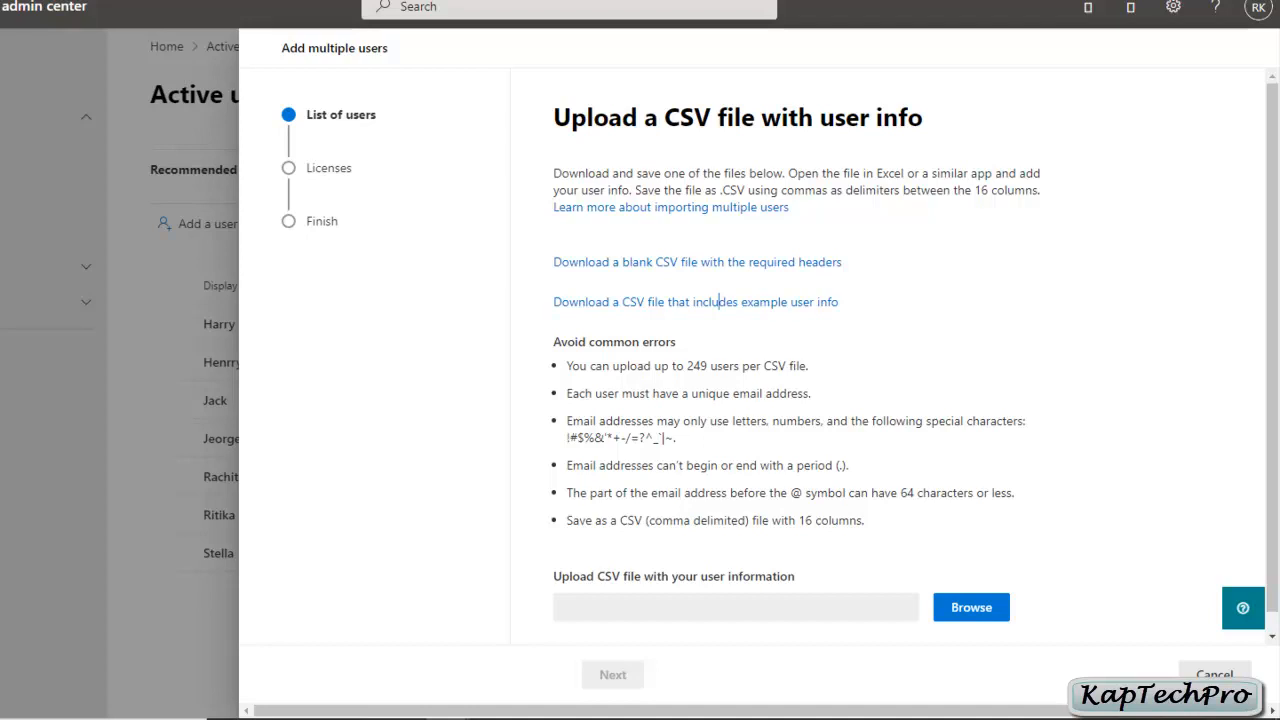
drag(567, 438, 675, 438)
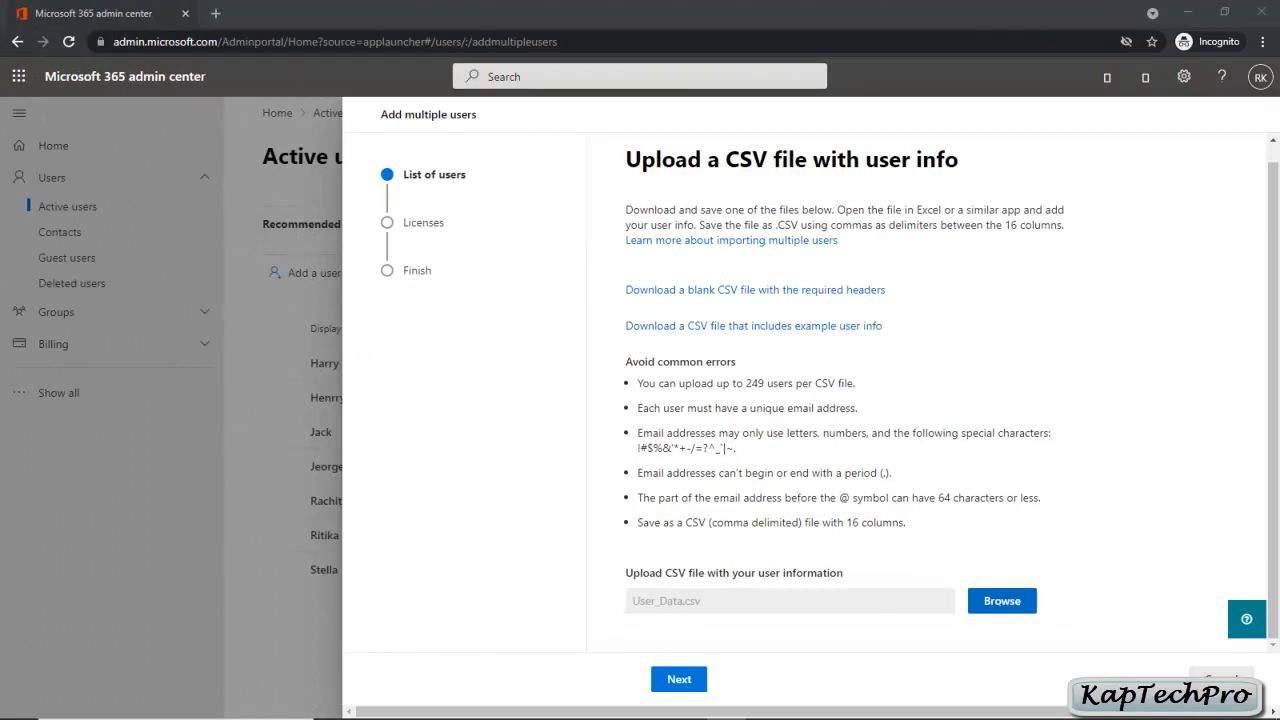
Upload the User_Data CSV file from the Desktop as the user information and continue to the license settings
click(1002, 601)
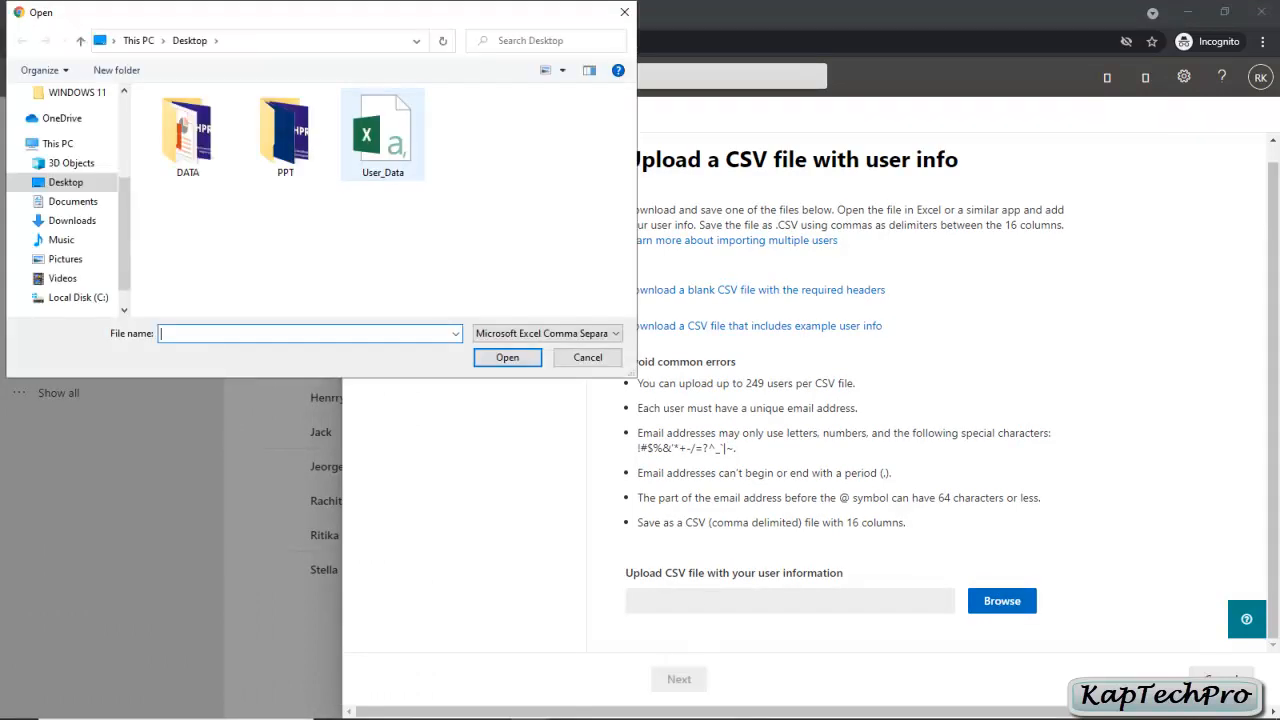
click(383, 135)
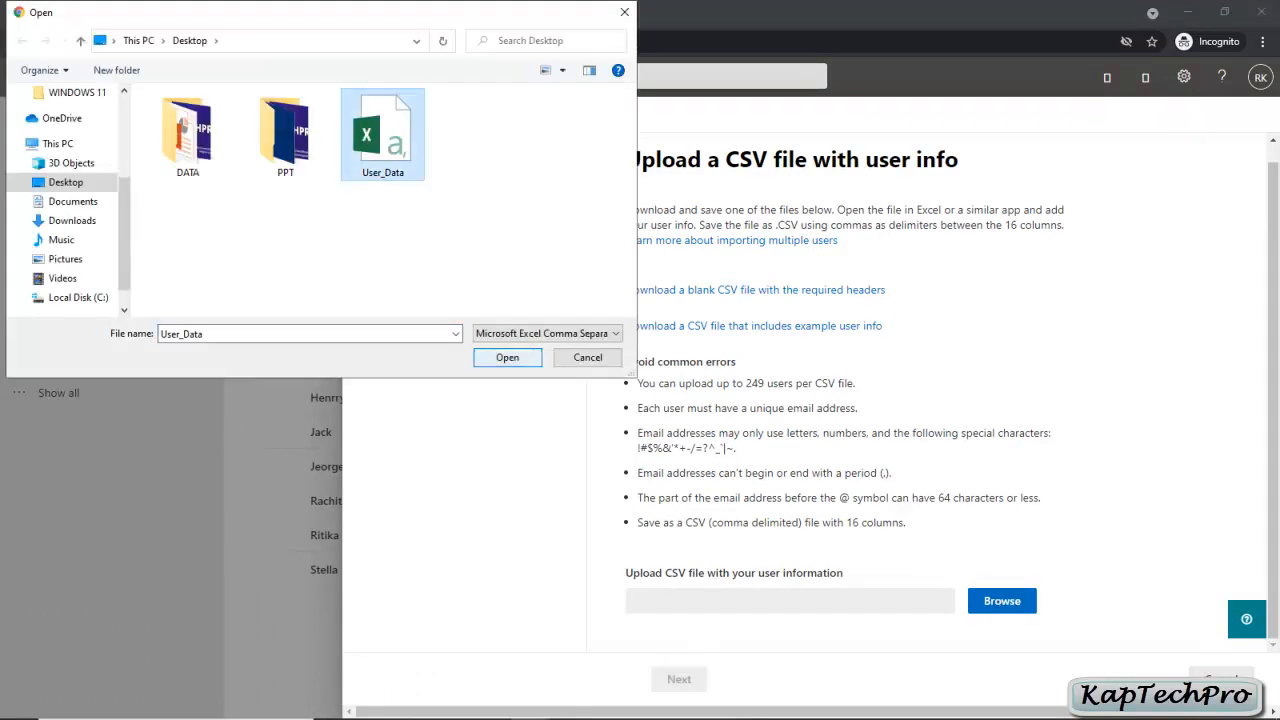
key(Return)
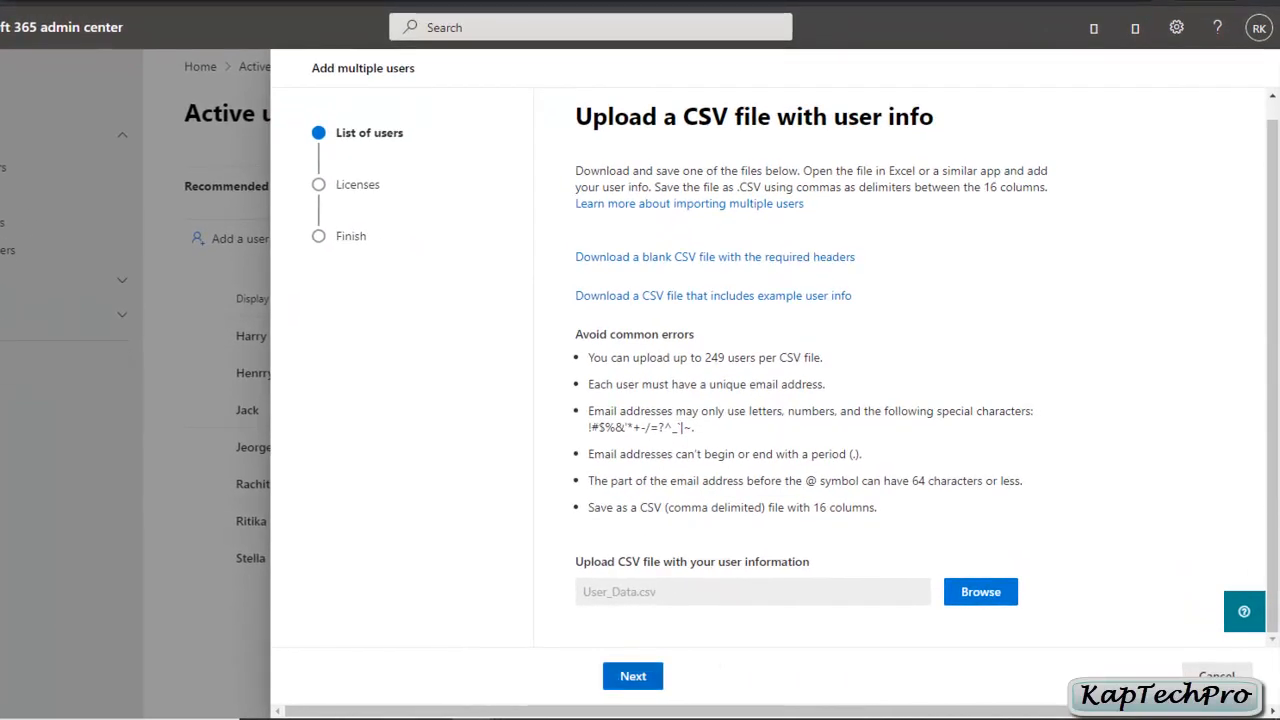
click(633, 676)
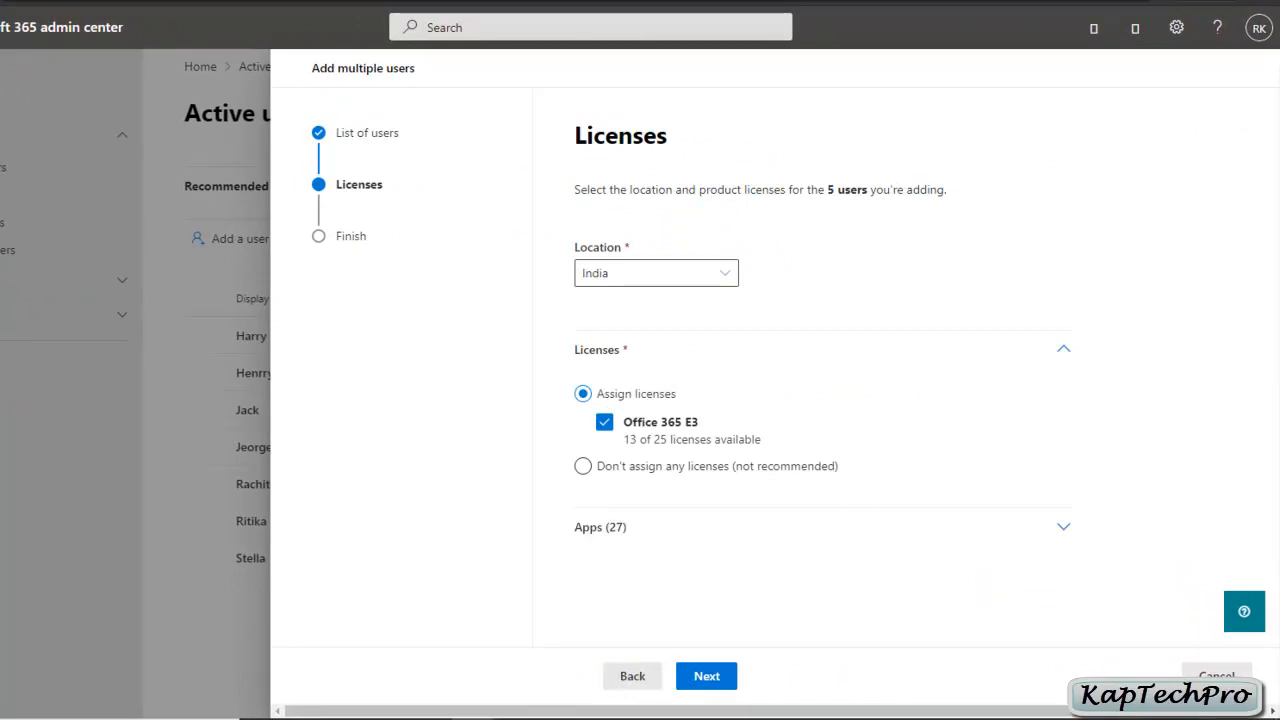
Review the Office 365 E3 license assignment and the list of included apps for the users being added
drag(827, 189, 871, 189)
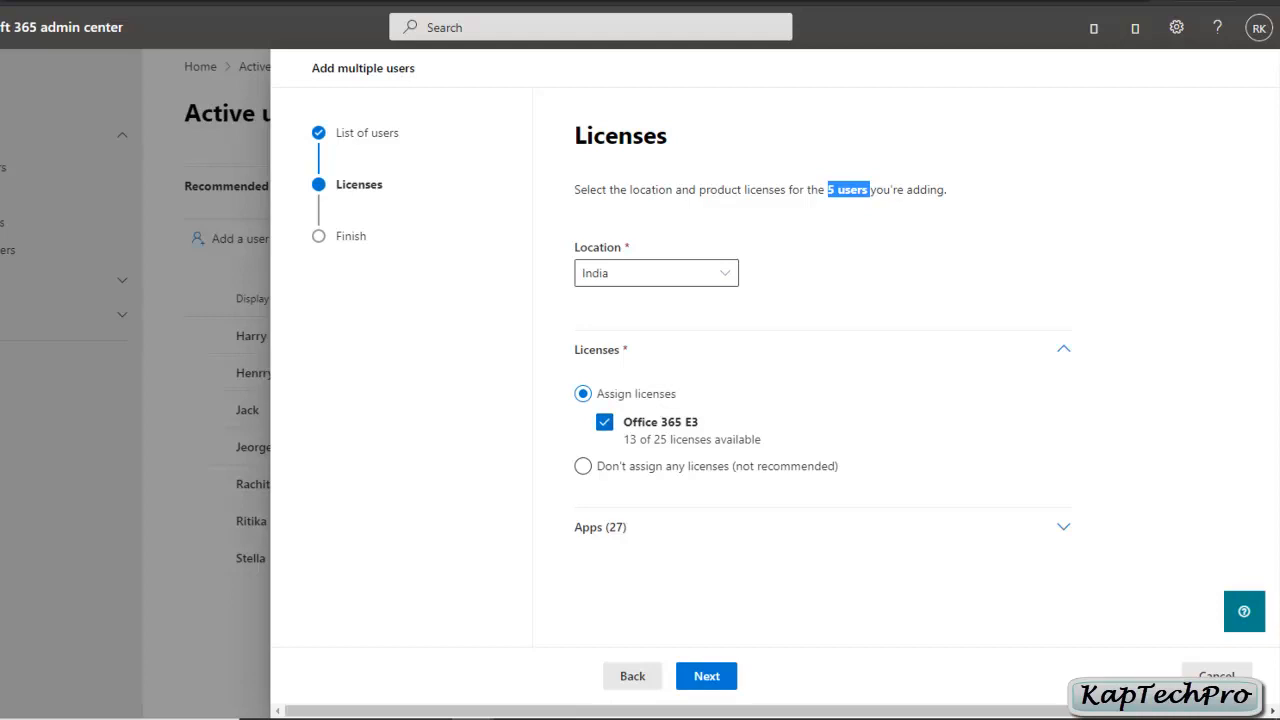
click(605, 422)
click(605, 422)
click(601, 527)
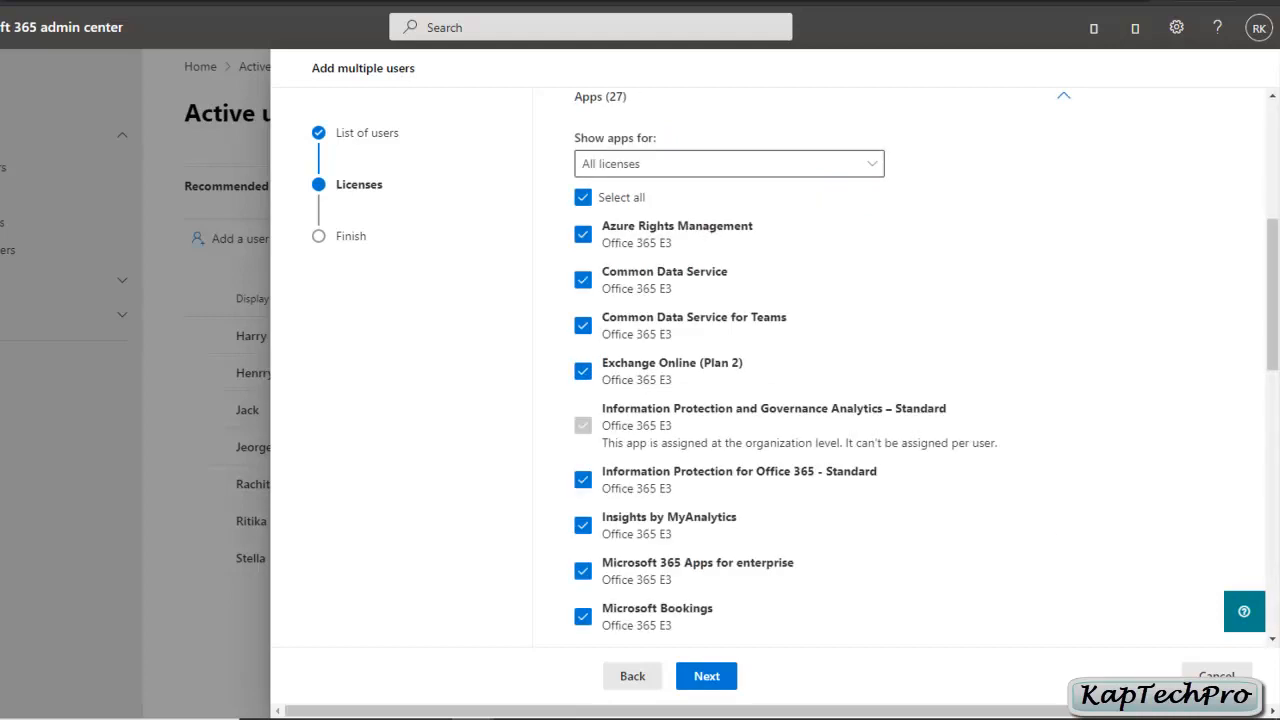
scroll(668, 455, down, 3)
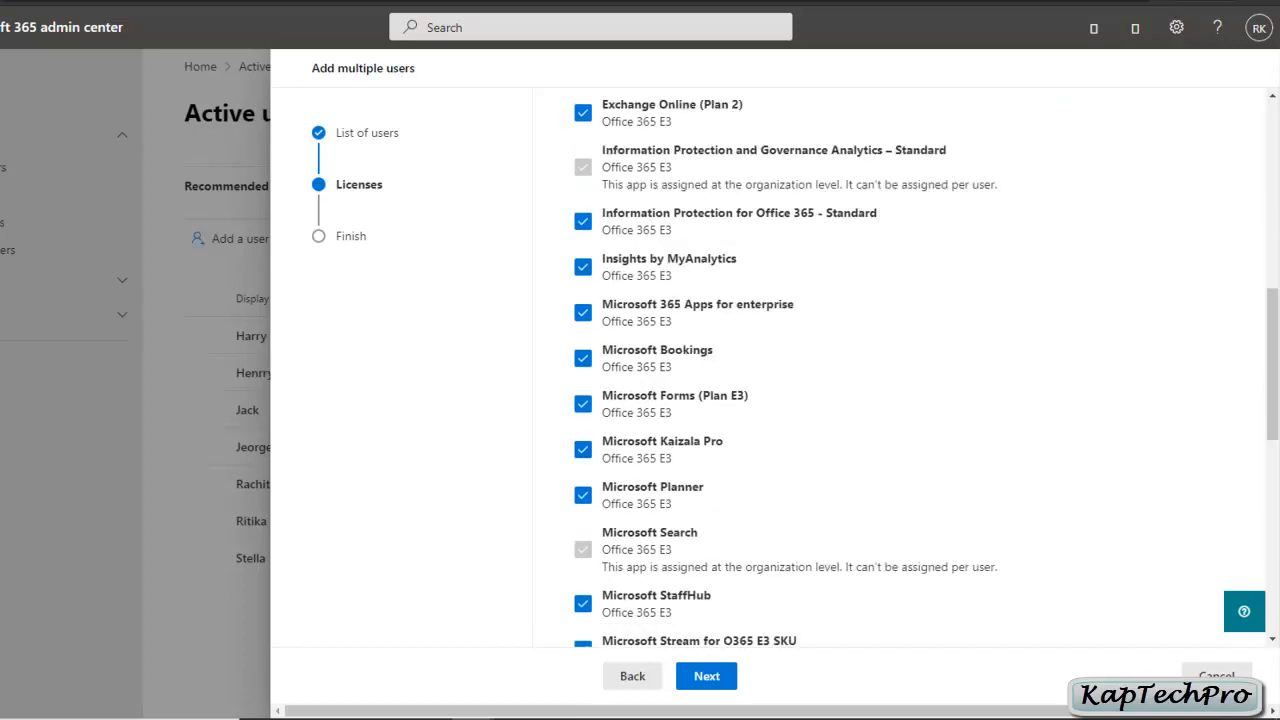
scroll(668, 455, down, 2)
scroll(800, 400, down, 5)
scroll(800, 400, up, 13)
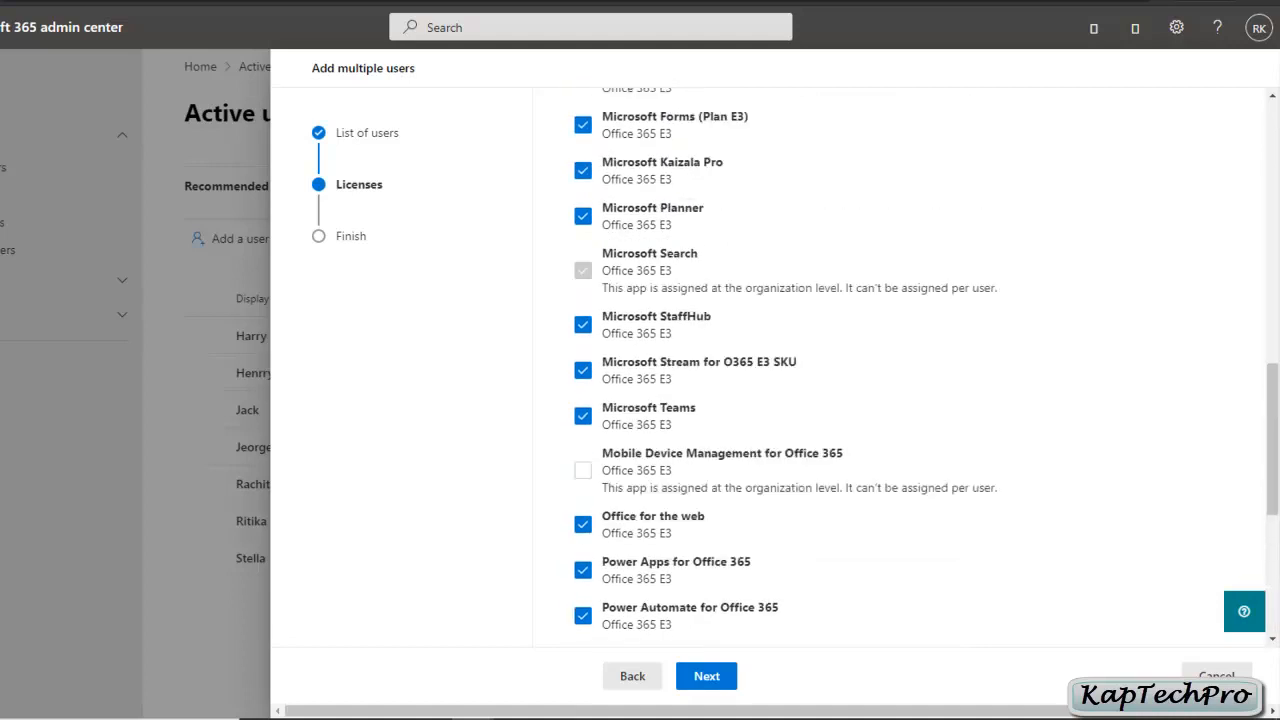
scroll(800, 400, up, 2)
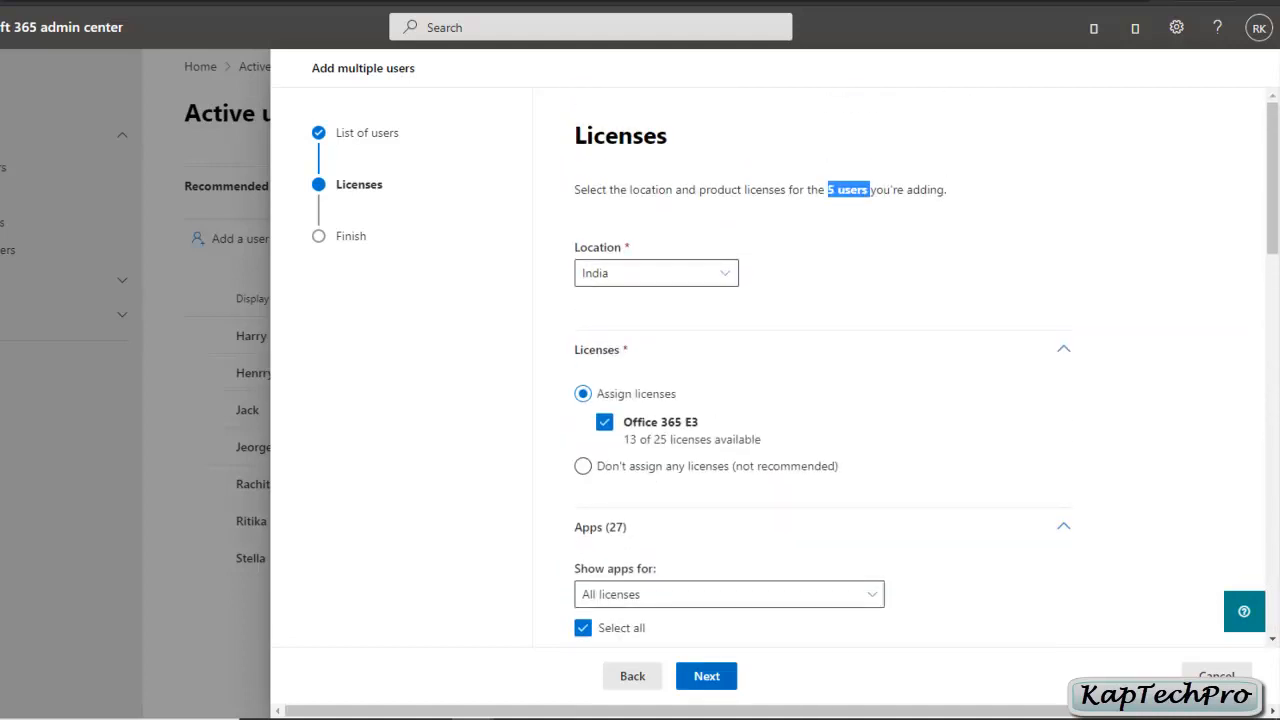
Add the users with location India and the Office 365 E3 license, and open the downloaded results file
click(706, 676)
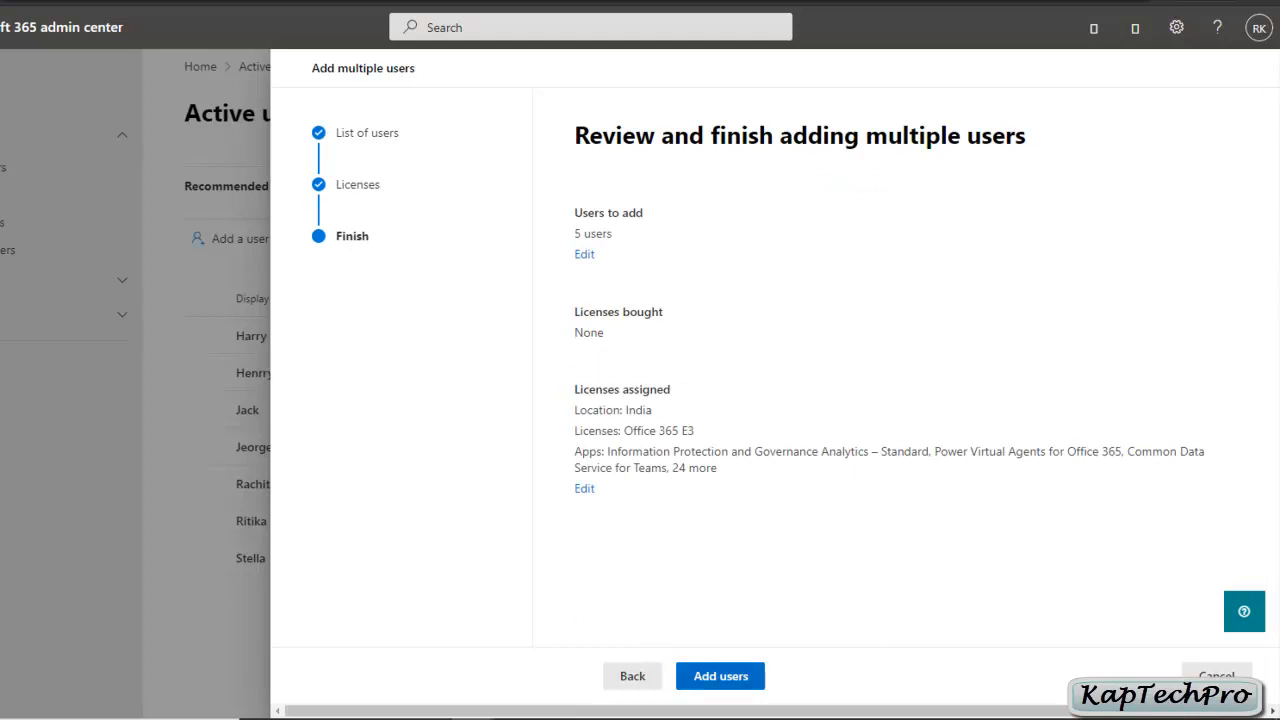
click(720, 676)
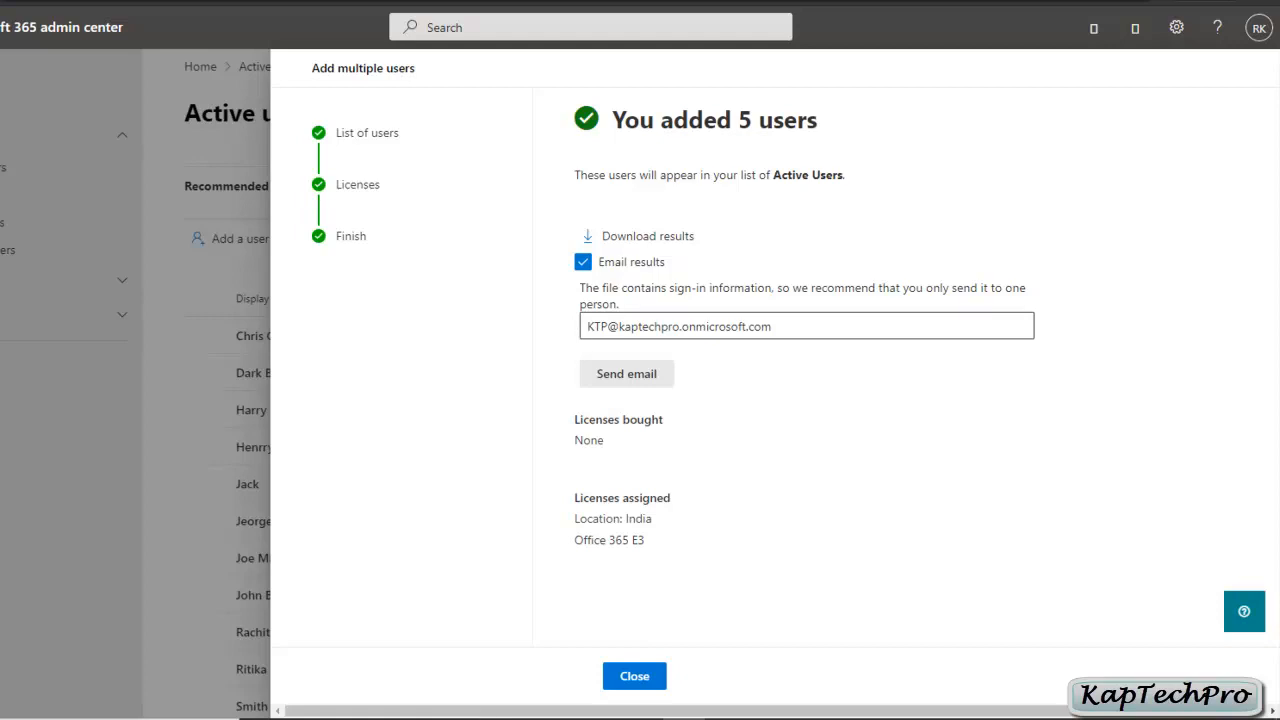
drag(587, 326, 772, 326)
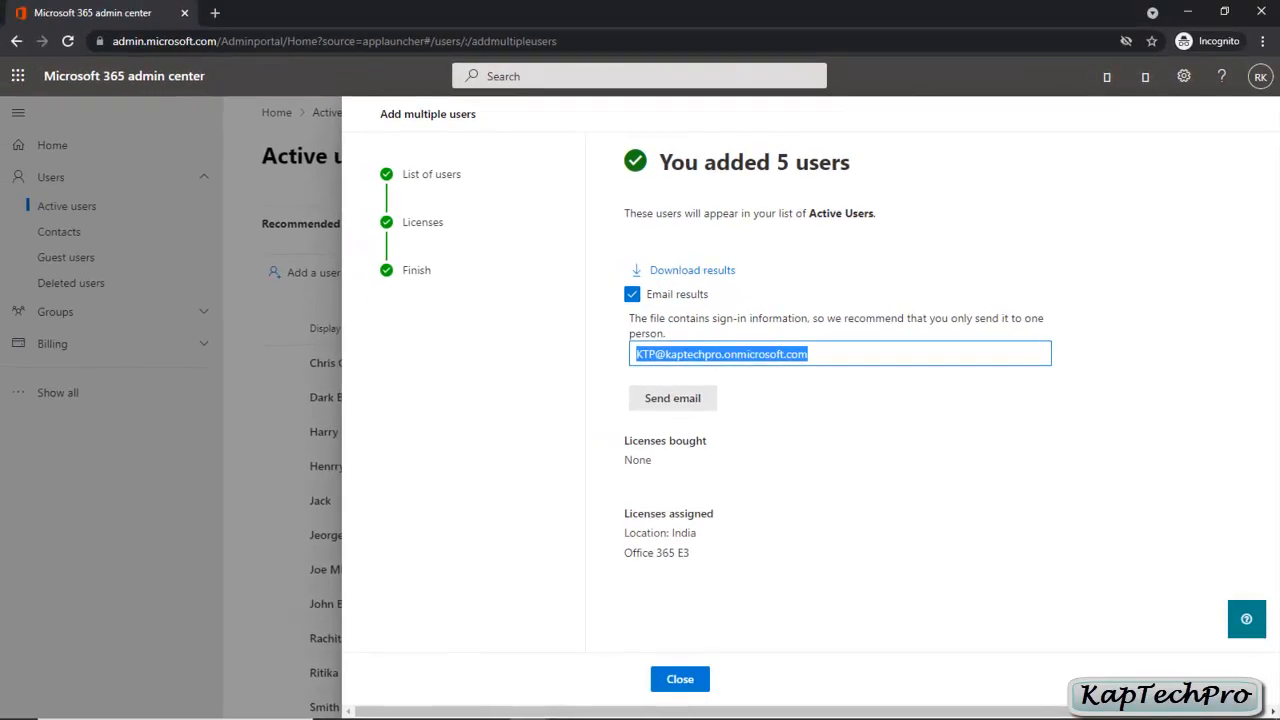
click(60, 696)
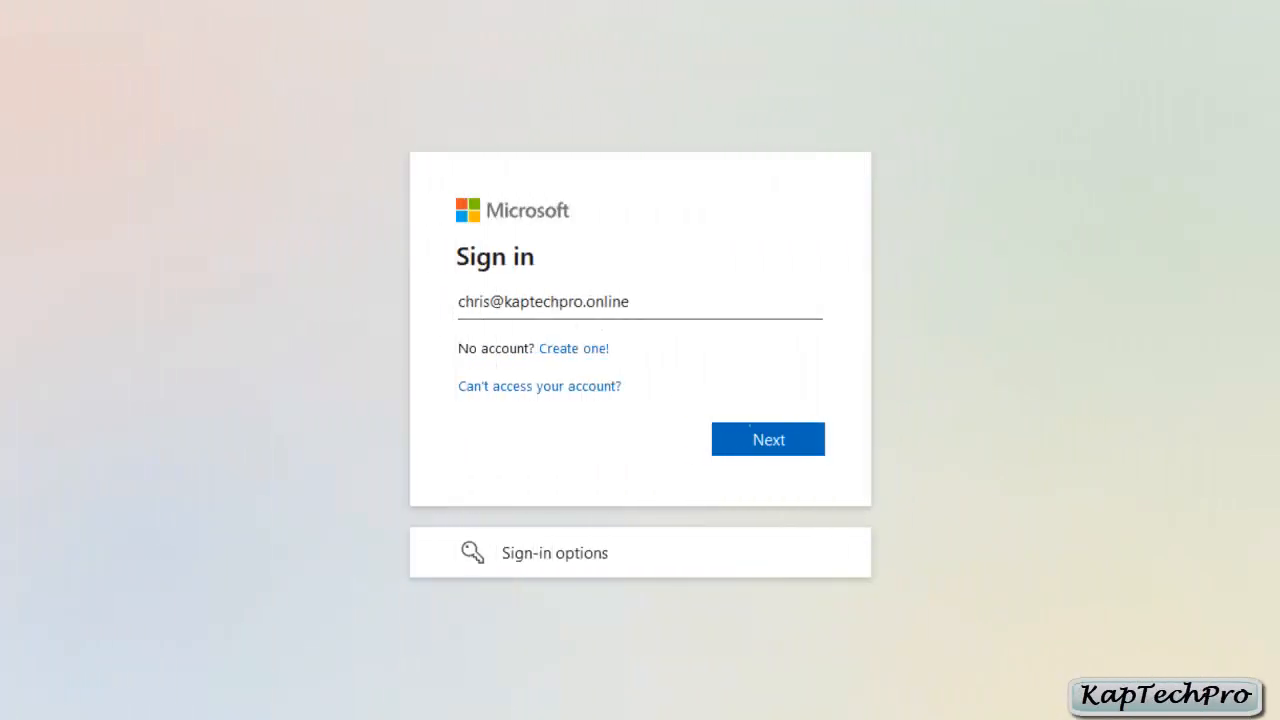
Sign in to Microsoft in Firefox with a newly created user's e-mail and the temporary account password
key(Return)
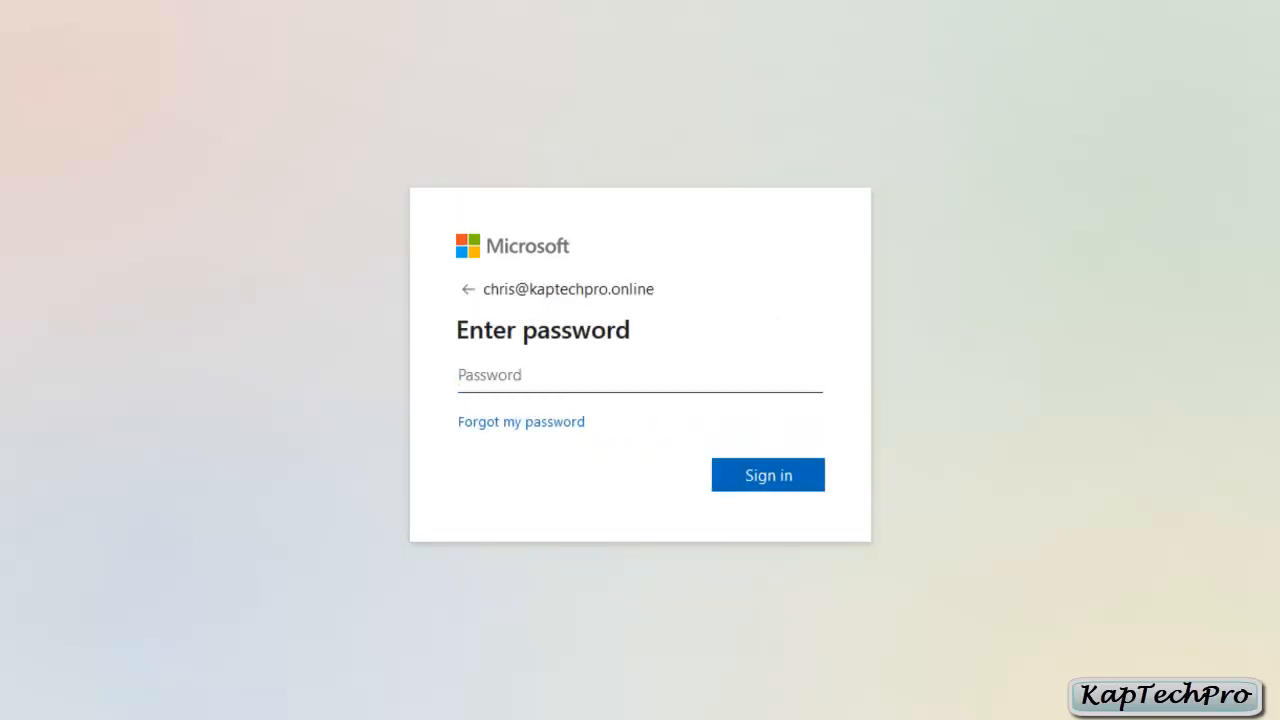
key(ctrl+v)
key(Return)
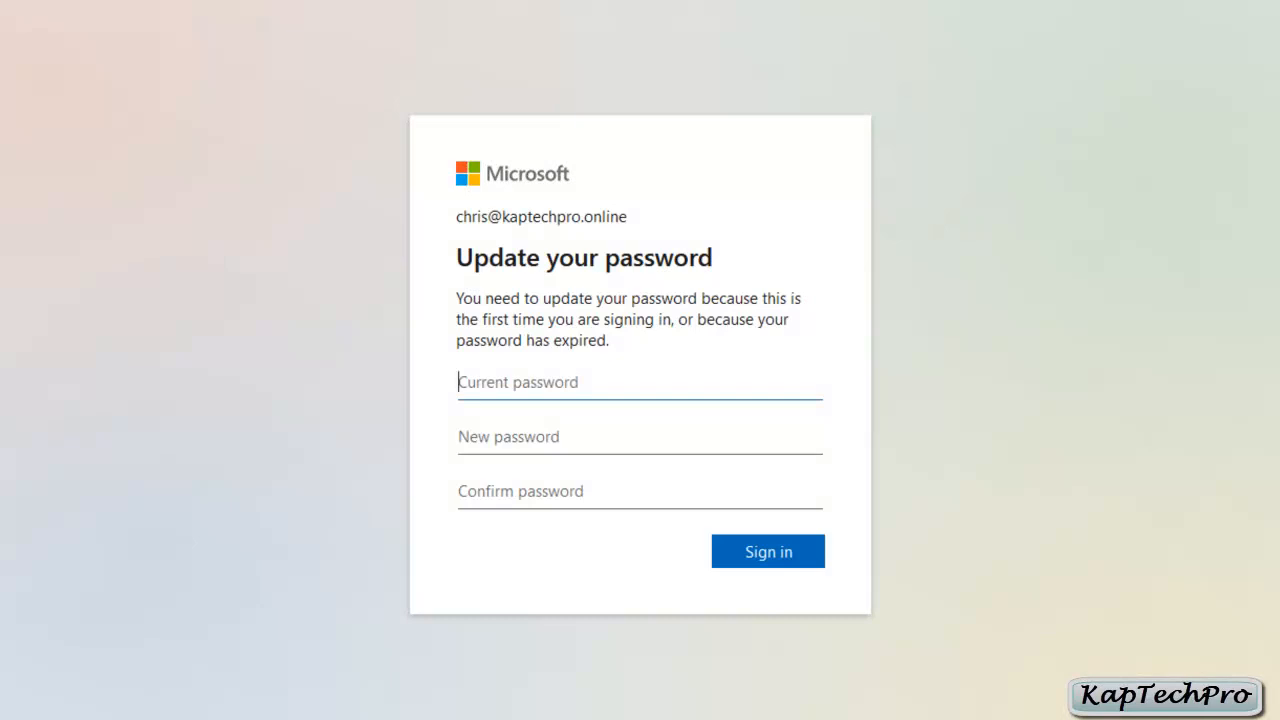
Update the account password by entering the current, new and confirmation passwords, and choose to stay signed in
key(ctrl+v)
key(Tab)
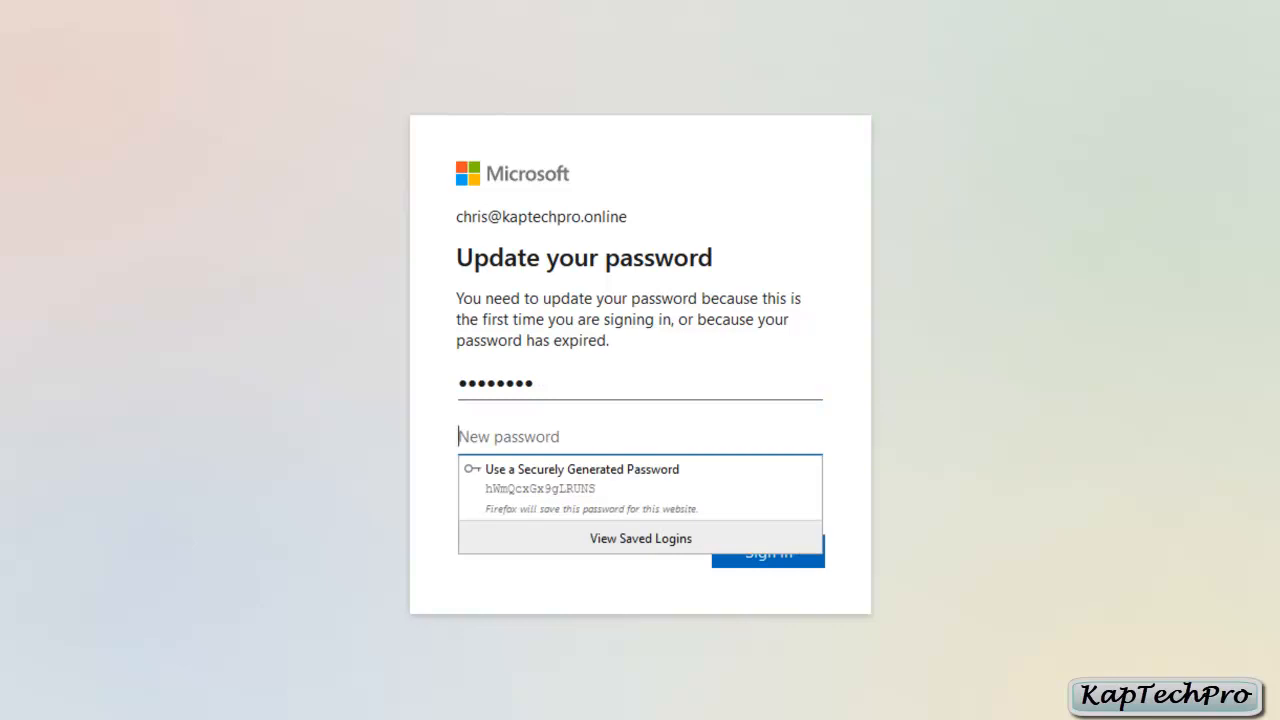
key(ctrl+v)
key(Tab)
key(ctrl+v)
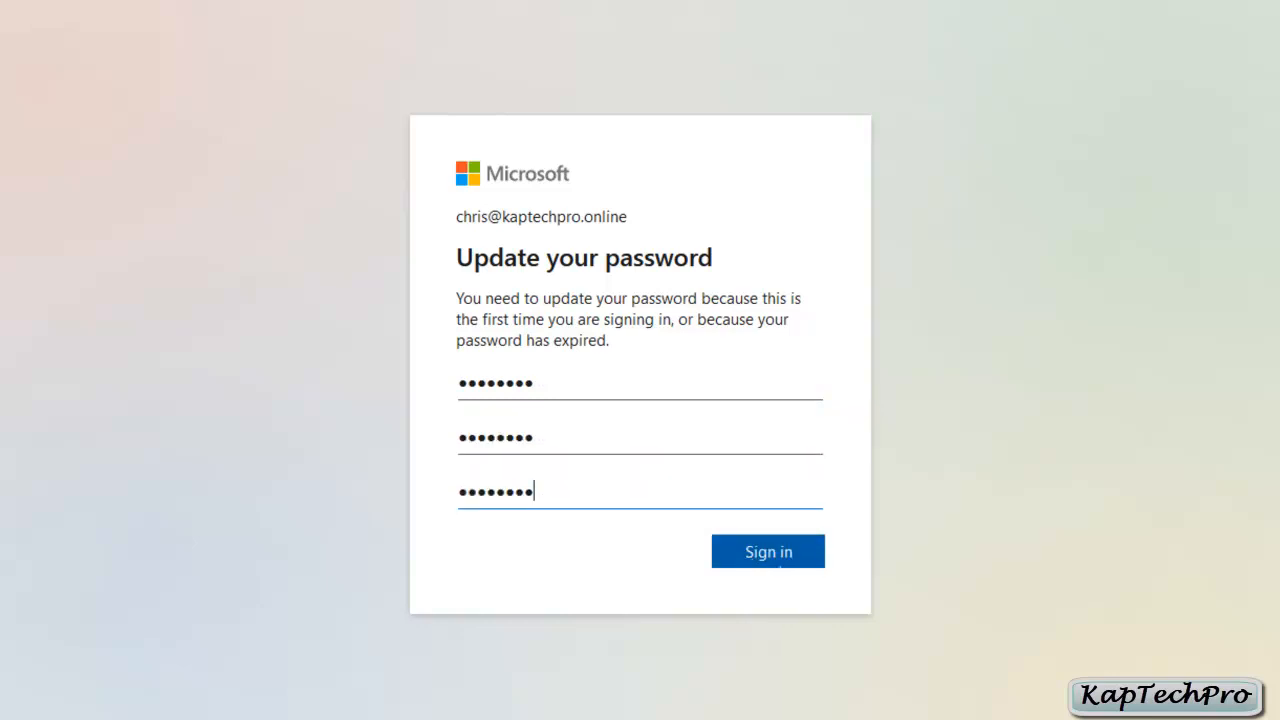
click(770, 560)
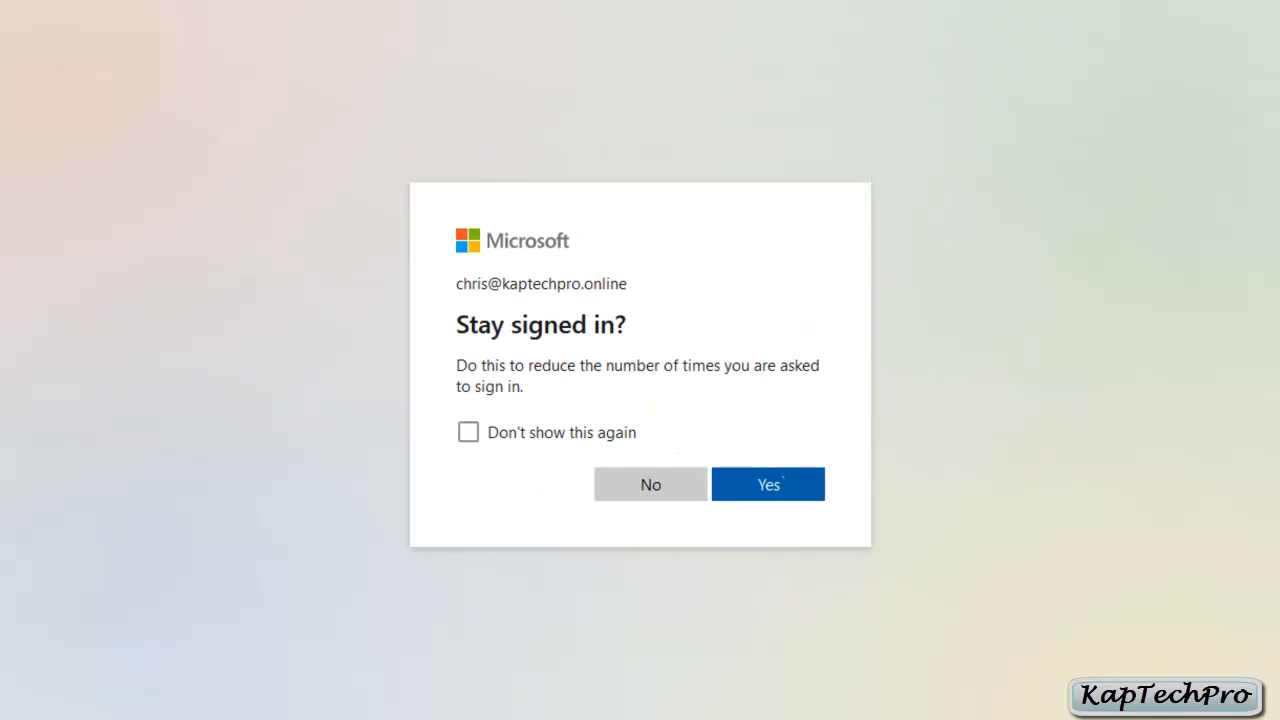
click(781, 483)
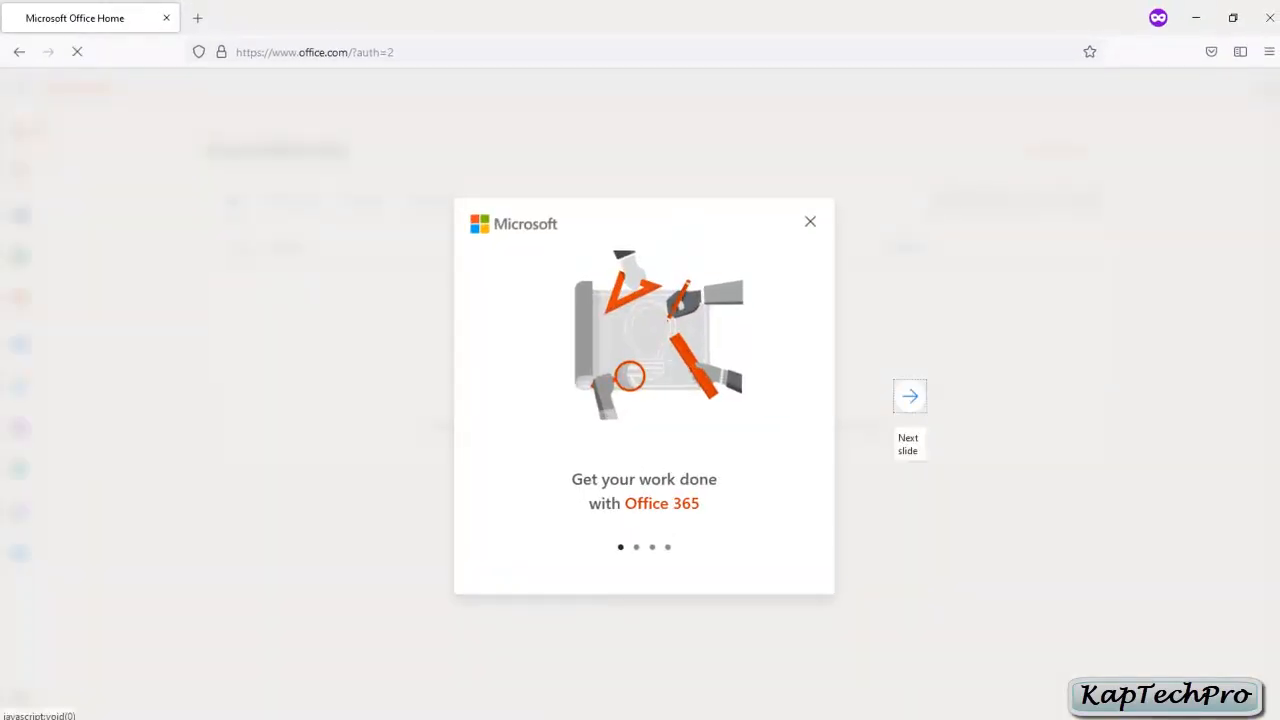
Dismiss the Office 365 welcome slides and open the signed-in user's account details
click(811, 221)
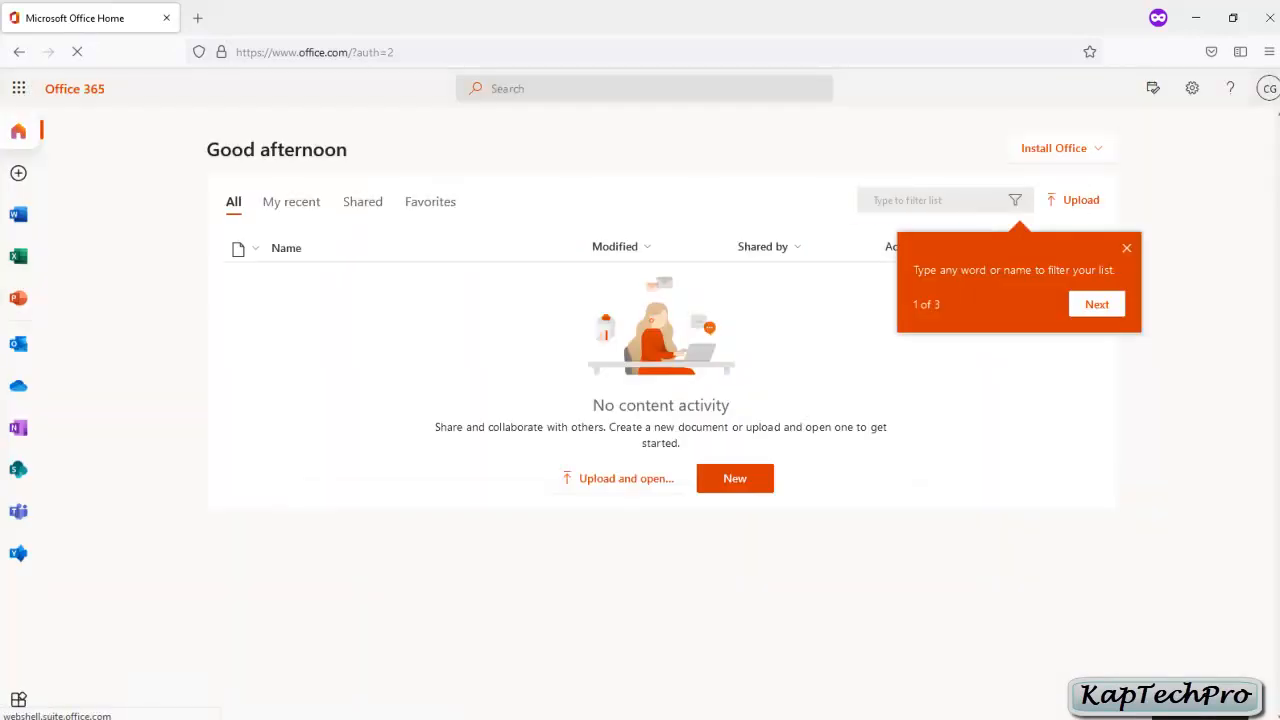
click(1269, 88)
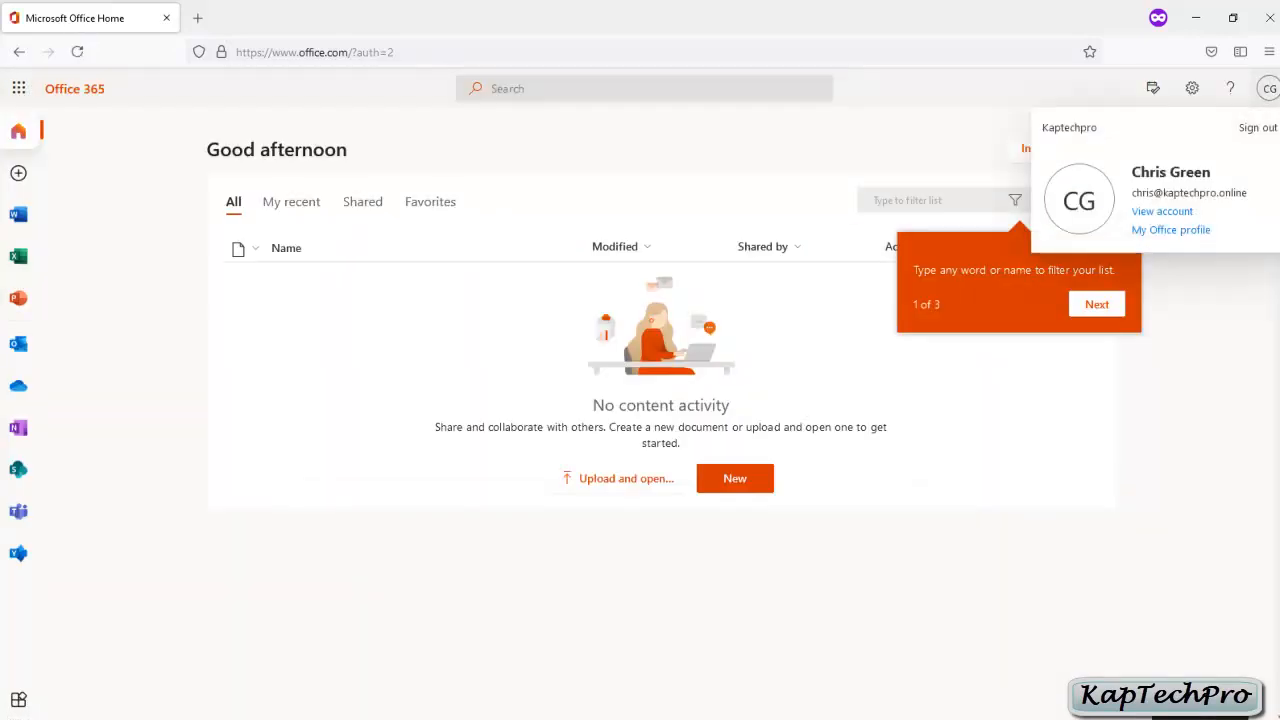